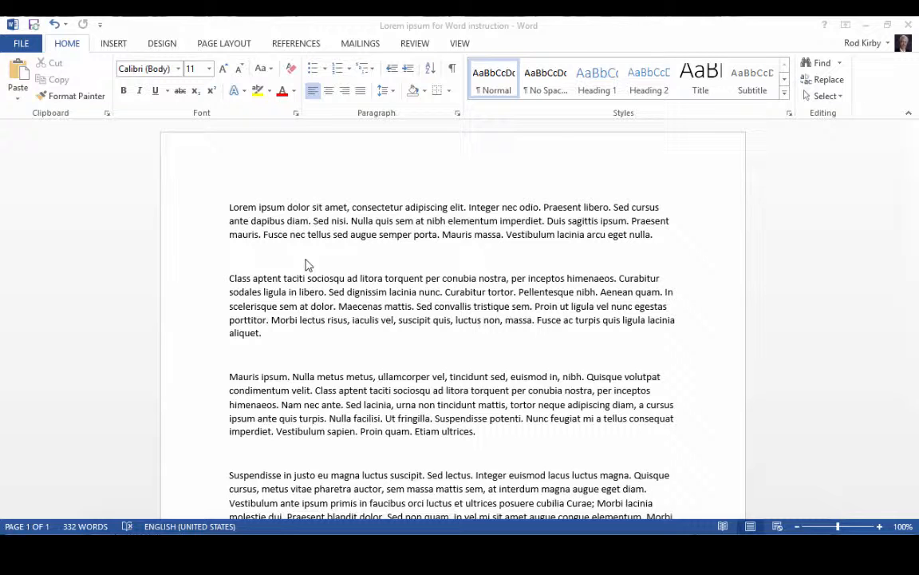
Select all paragraphs of the lorem ipsum document and set their font to Times New Roman.
left_click(229, 207)
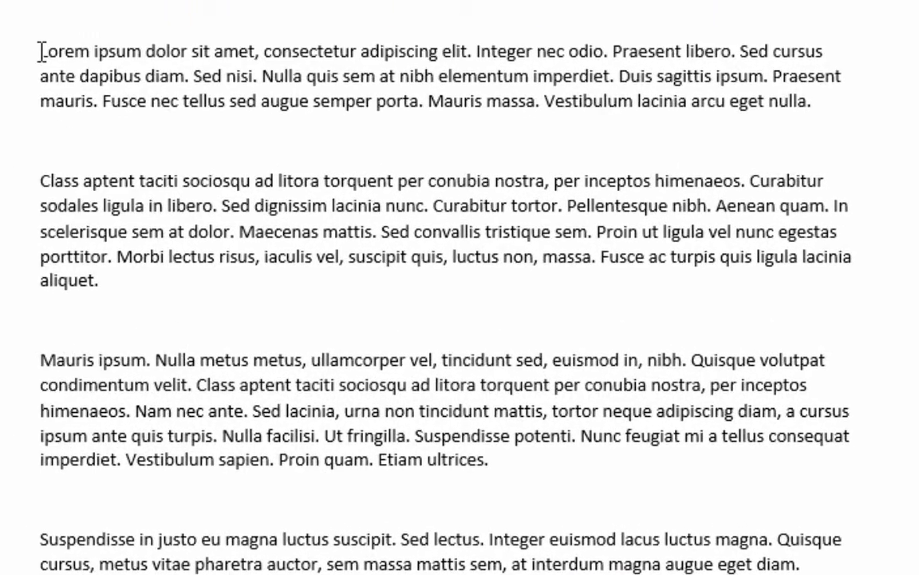
left_click_drag(41, 51, 618, 560)
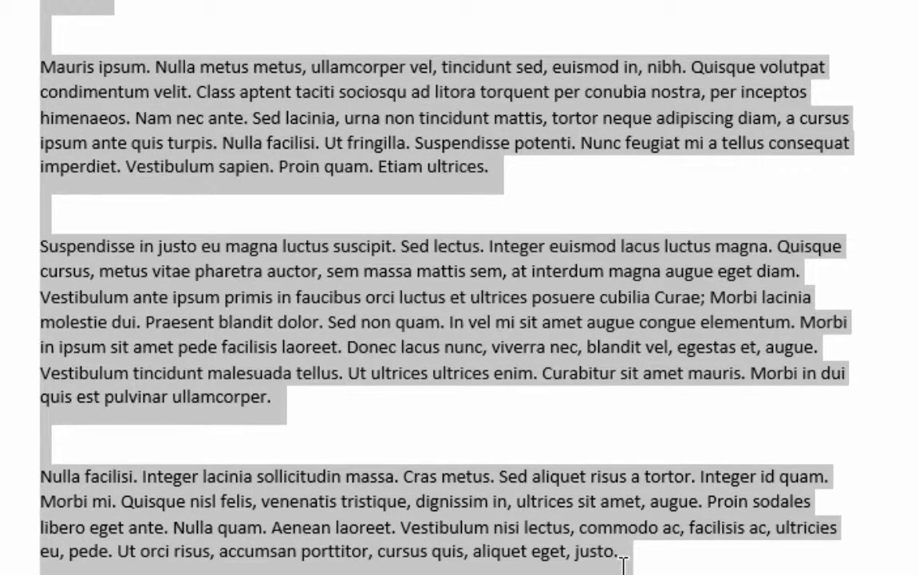
scroll(511, 242, "up", 1)
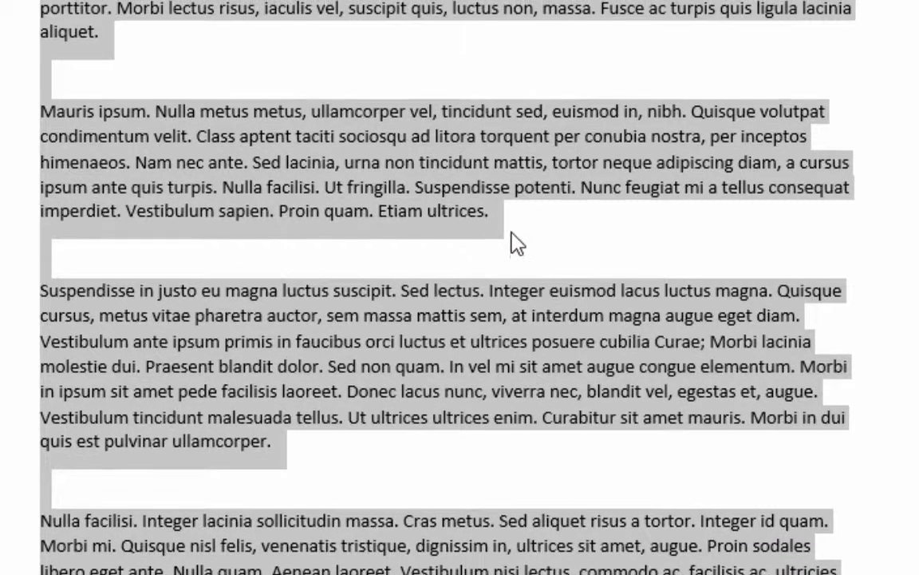
scroll(511, 242, "up", 4)
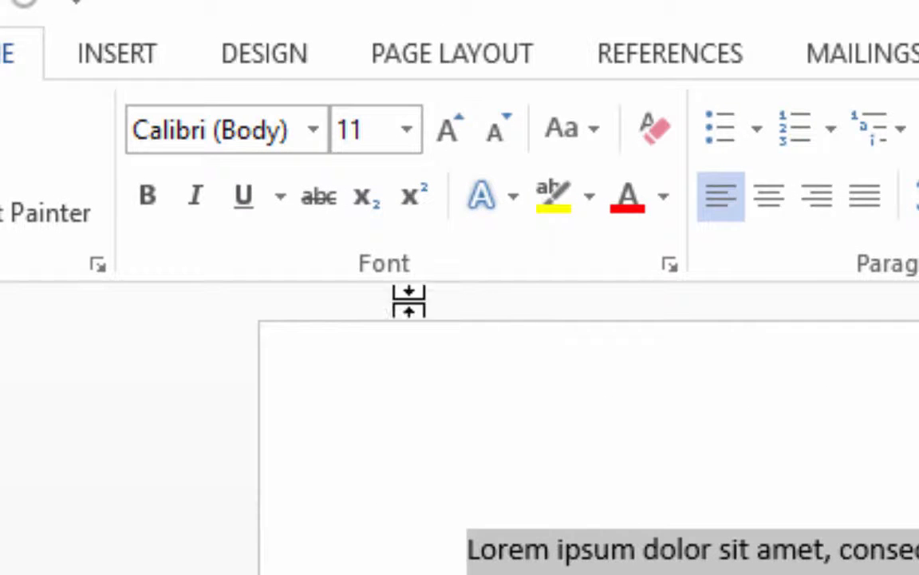
left_click(313, 132)
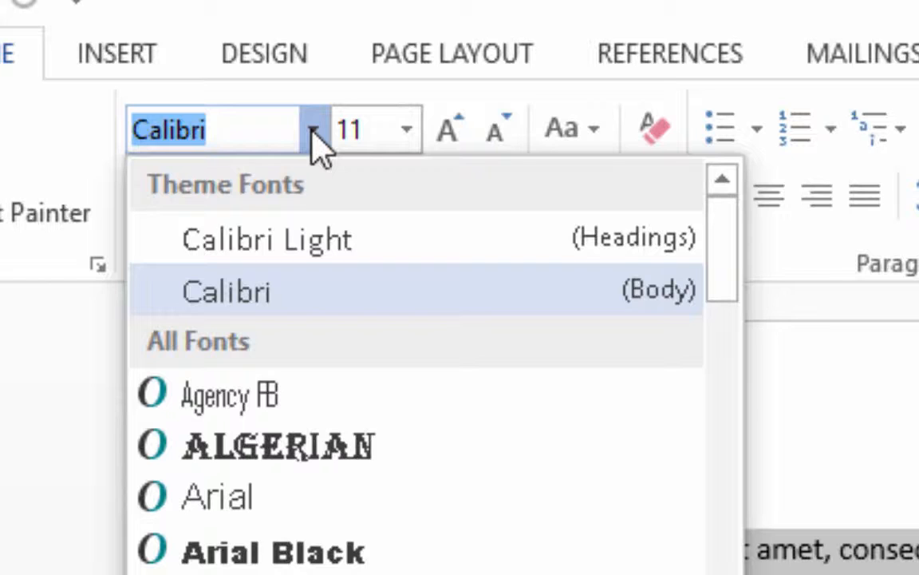
type("T")
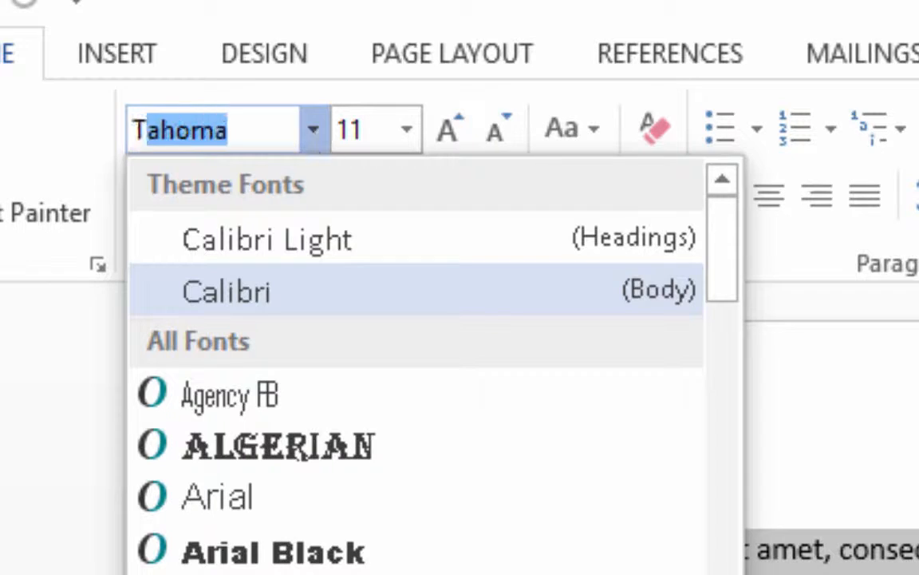
type("i")
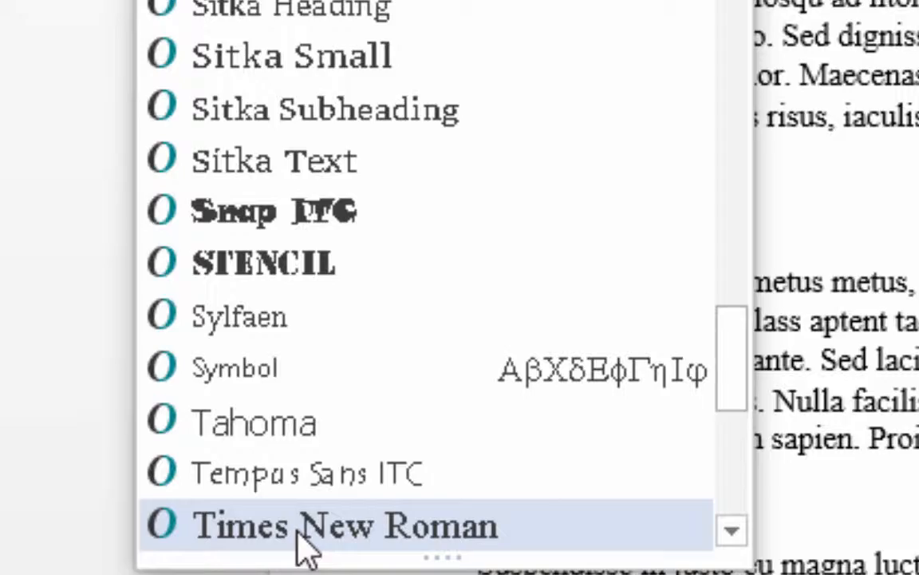
left_click(300, 527)
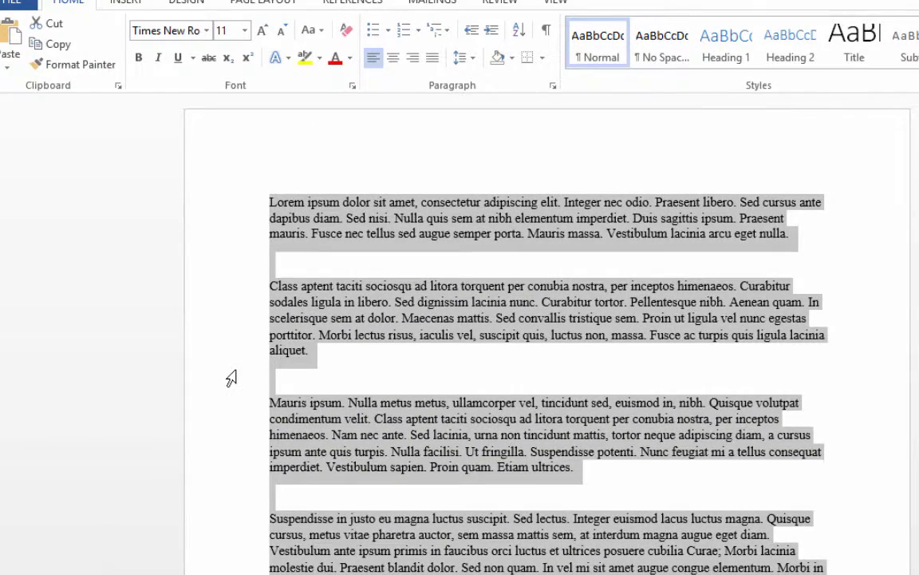
Set the font size of the selected paragraphs to 12.
left_click(207, 32)
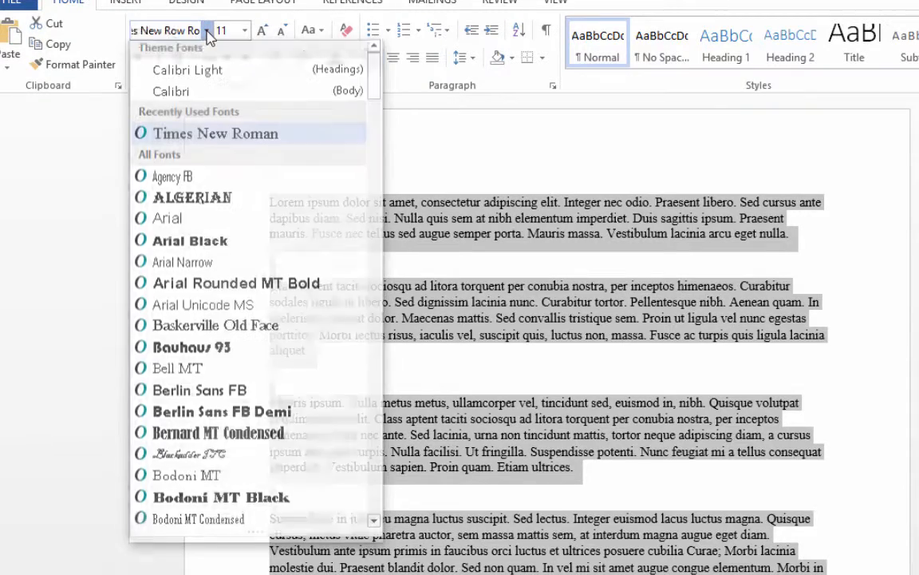
left_click(208, 32)
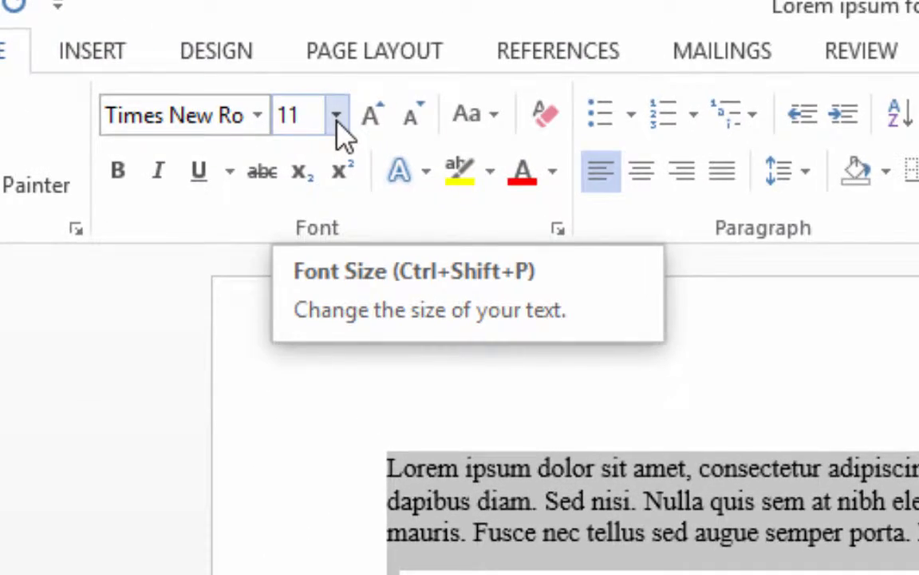
left_click(336, 120)
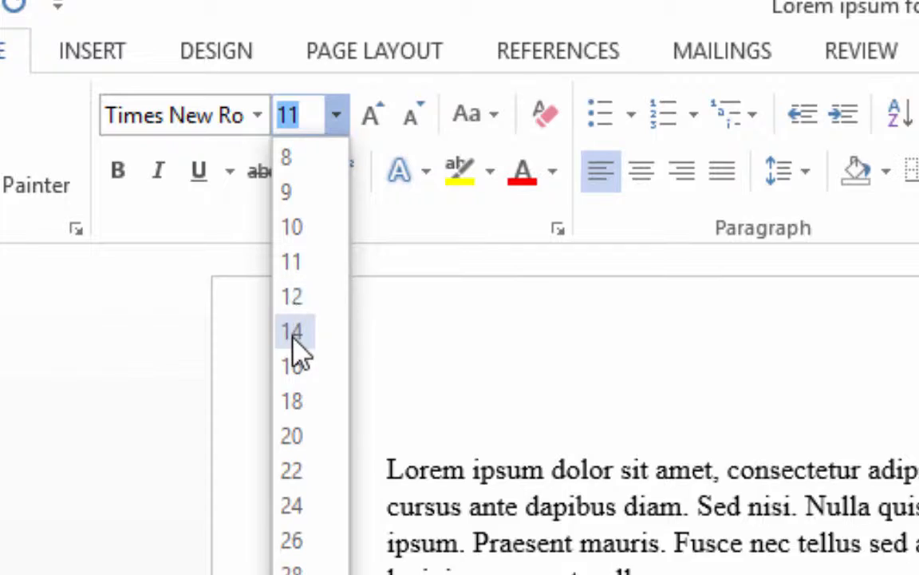
left_click(299, 307)
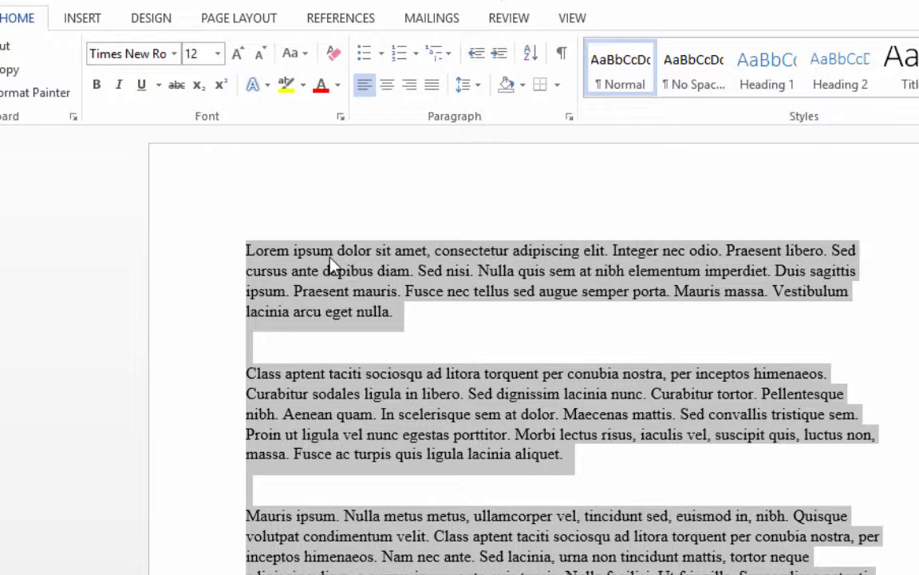
Try bold, italic and underline one after another on the selected paragraphs, removing each again.
left_click(95, 88)
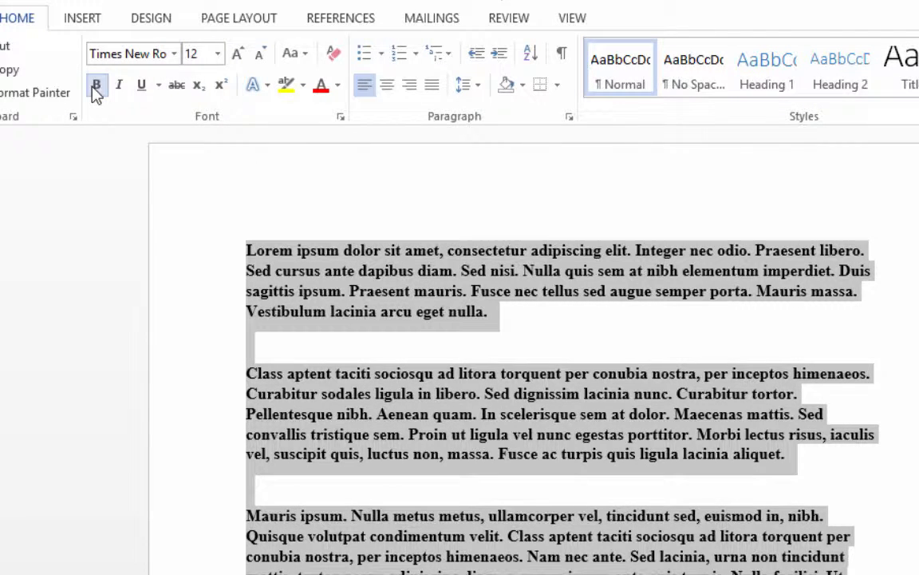
left_click(95, 87)
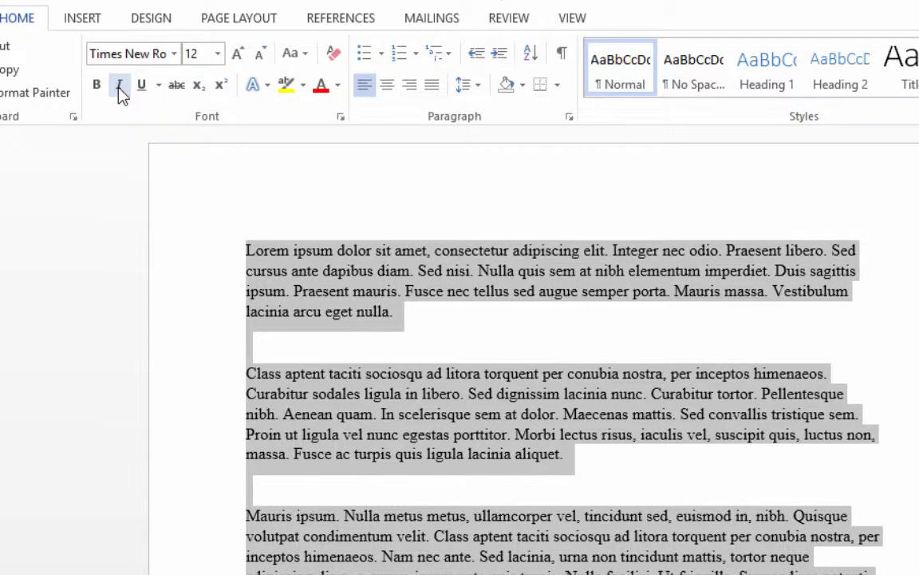
left_click(120, 88)
left_click(120, 88)
left_click(141, 92)
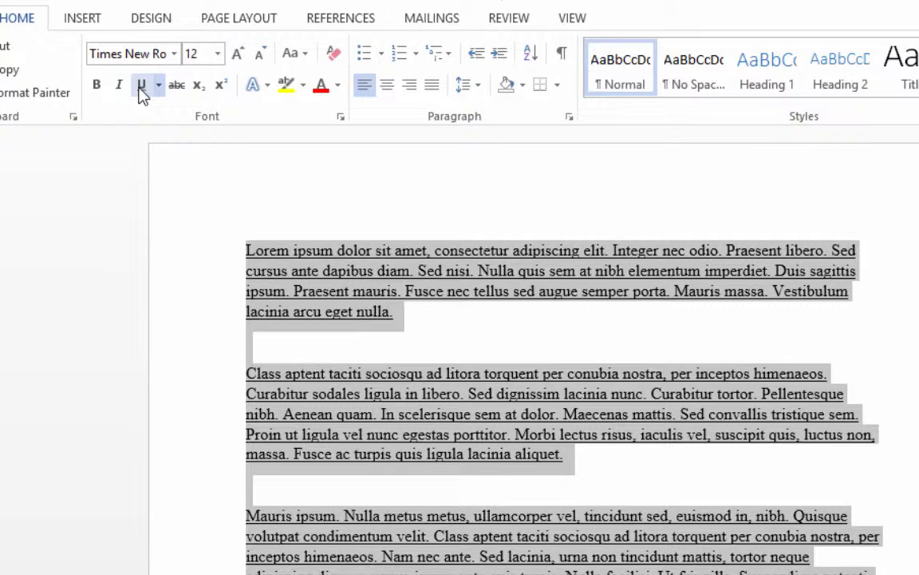
left_click(141, 92)
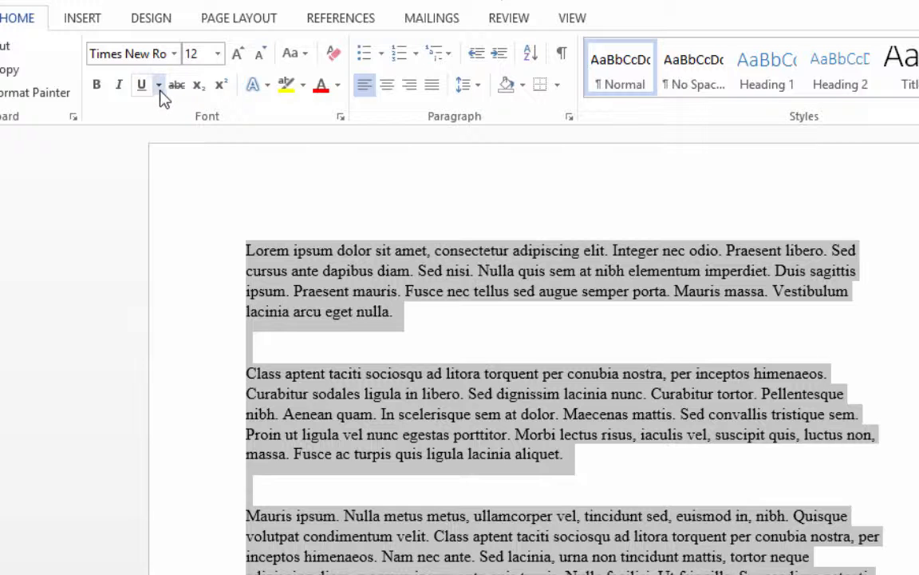
Try the Words only underline style on the selected paragraphs through the additional underline options, discarding the change.
left_click(159, 85)
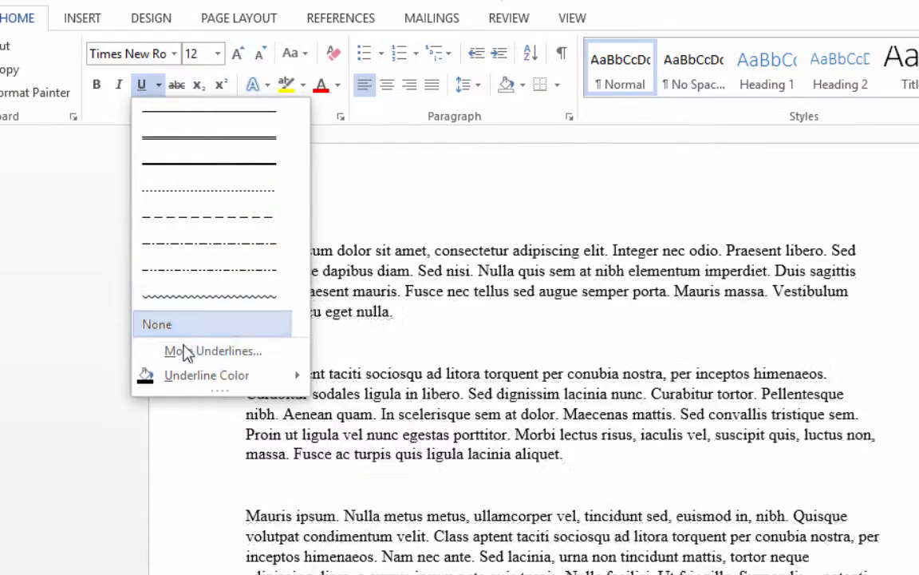
left_click(183, 353)
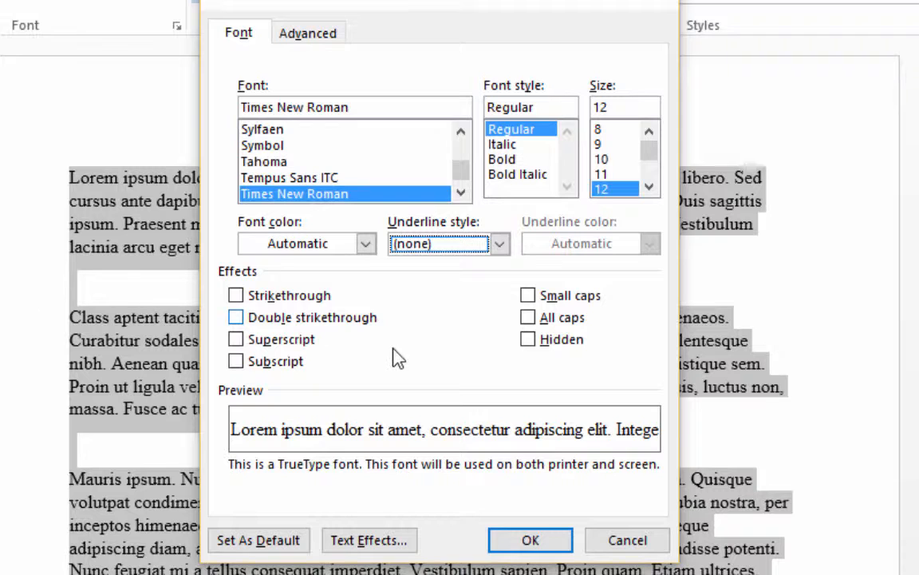
left_click(501, 246)
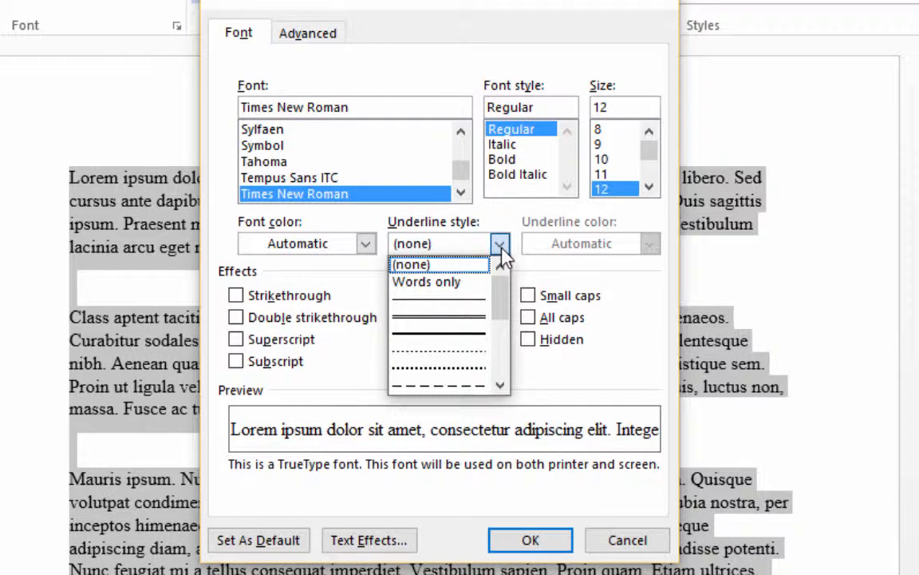
left_click(452, 283)
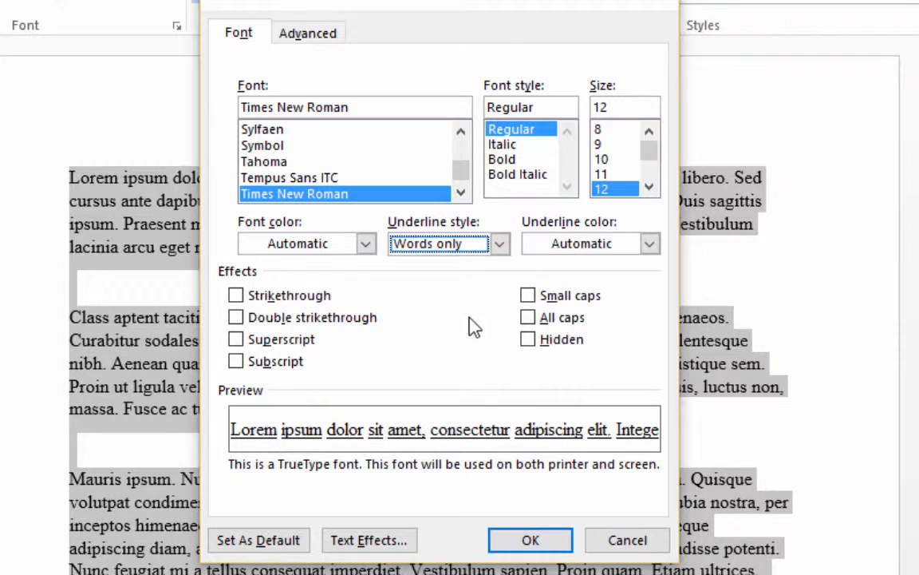
left_click(615, 542)
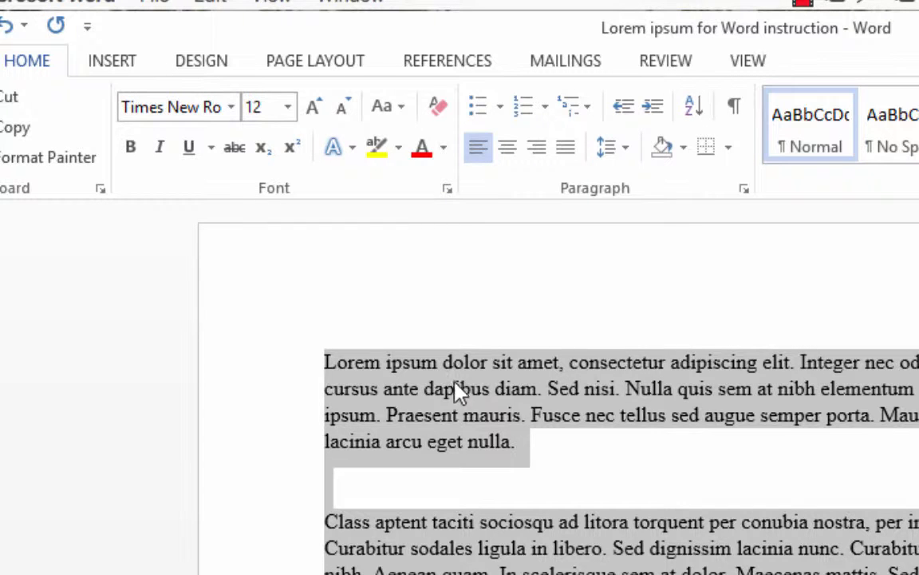
Create a new blank document and set its text to Times New Roman at size 12.
left_click(327, 363)
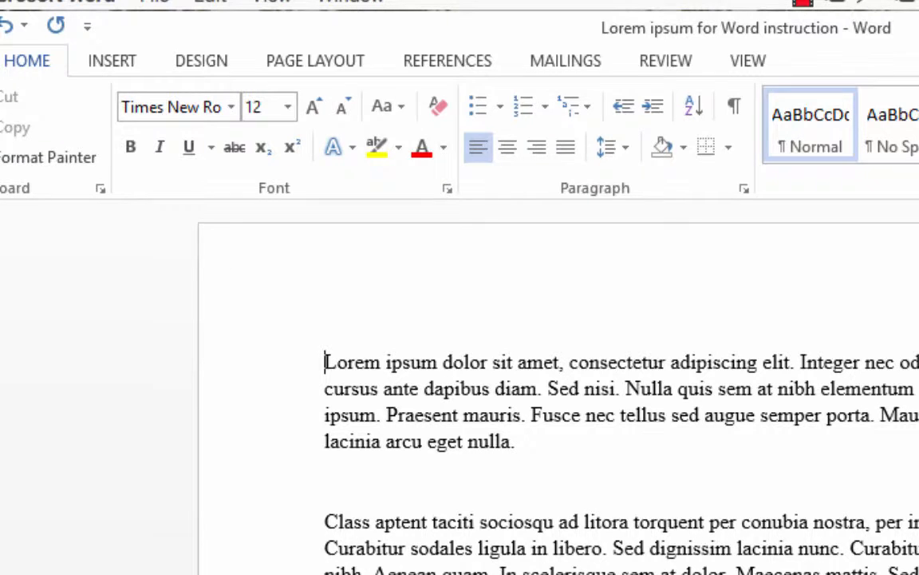
left_click(0, 61)
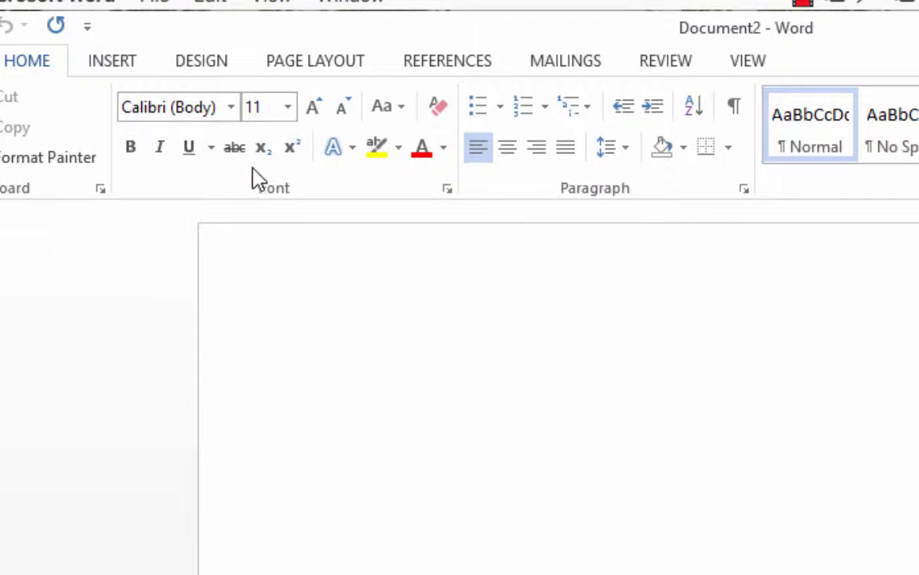
left_click(232, 107)
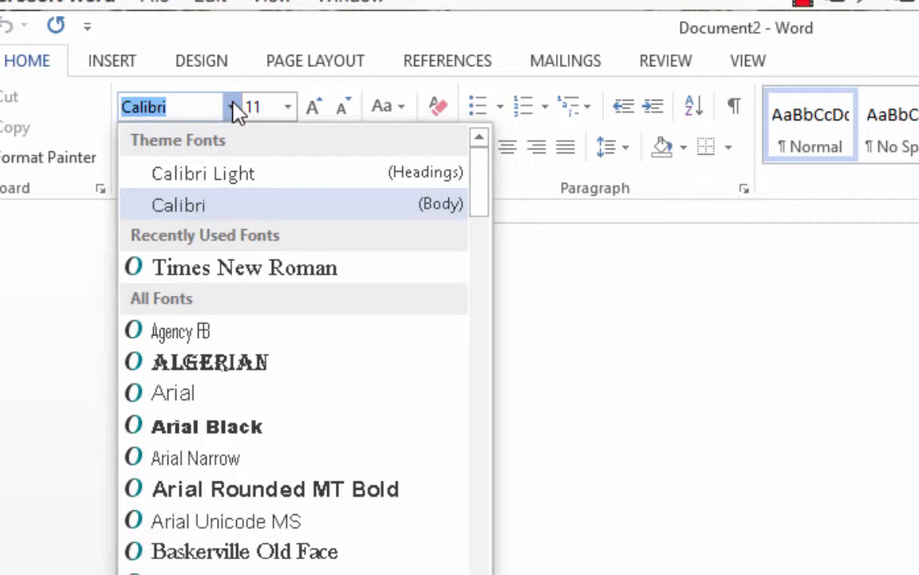
left_click(228, 271)
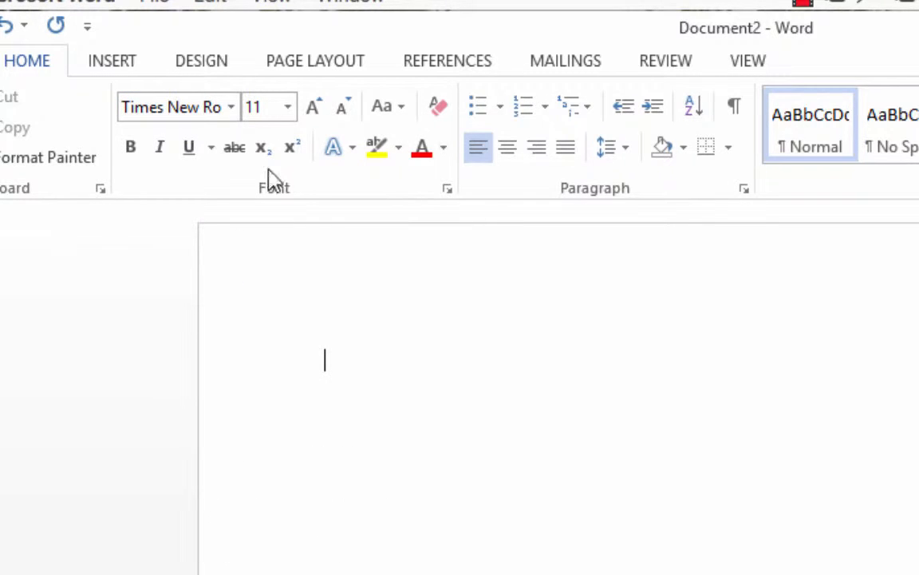
left_click(287, 107)
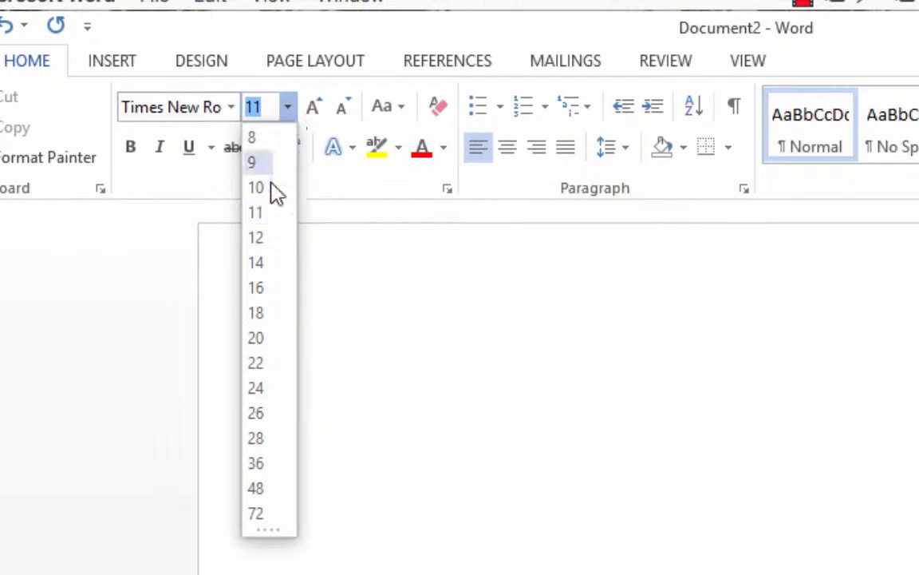
left_click(263, 238)
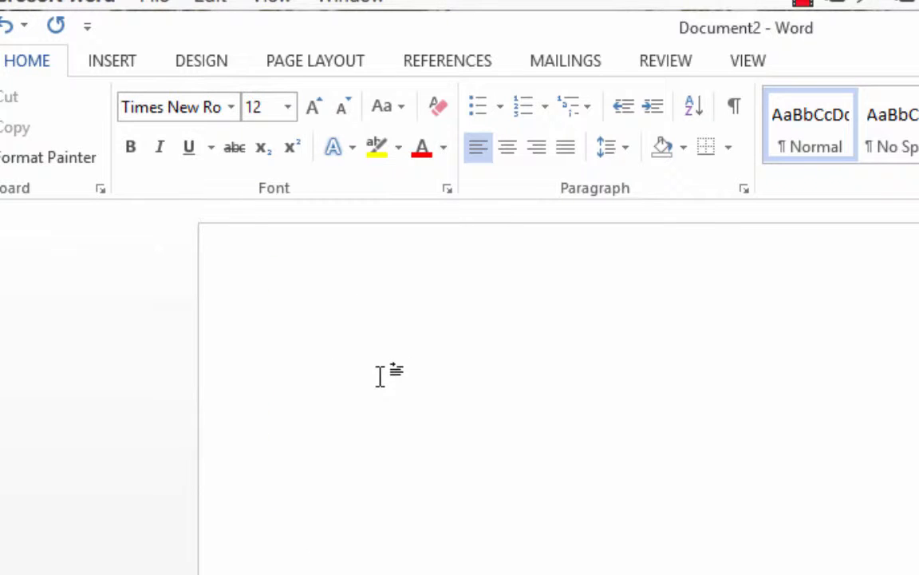
Write the sentence "This is a sample text." at the start of the blank document.
type("This")
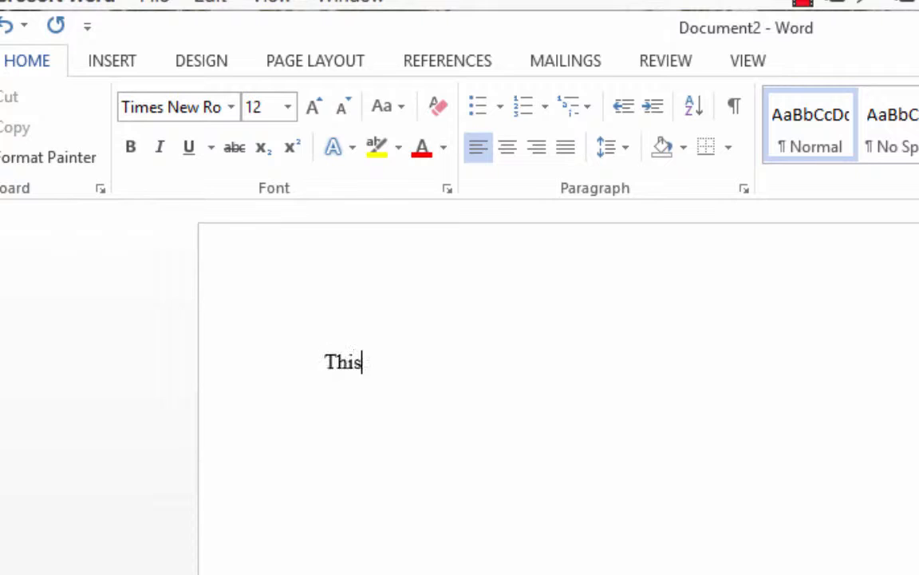
type(" is a sample")
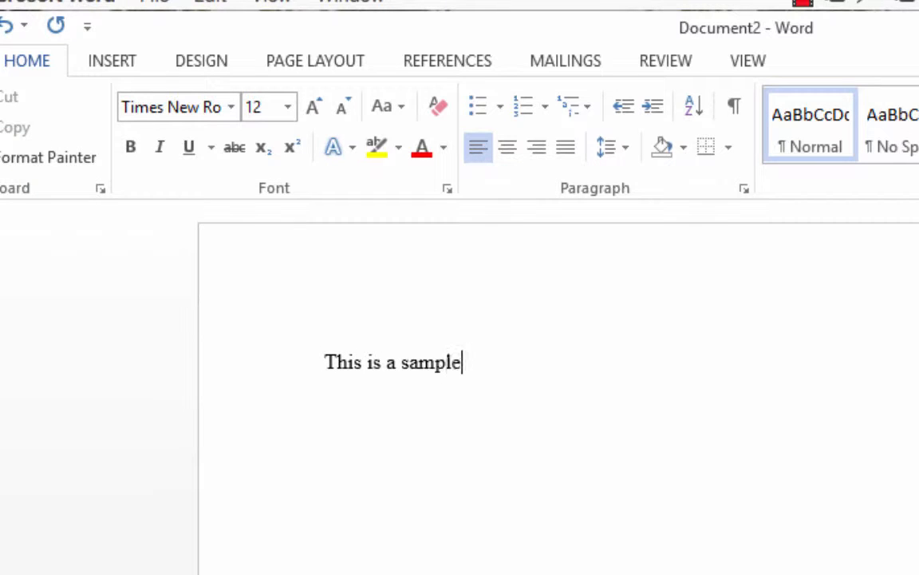
type(" text.")
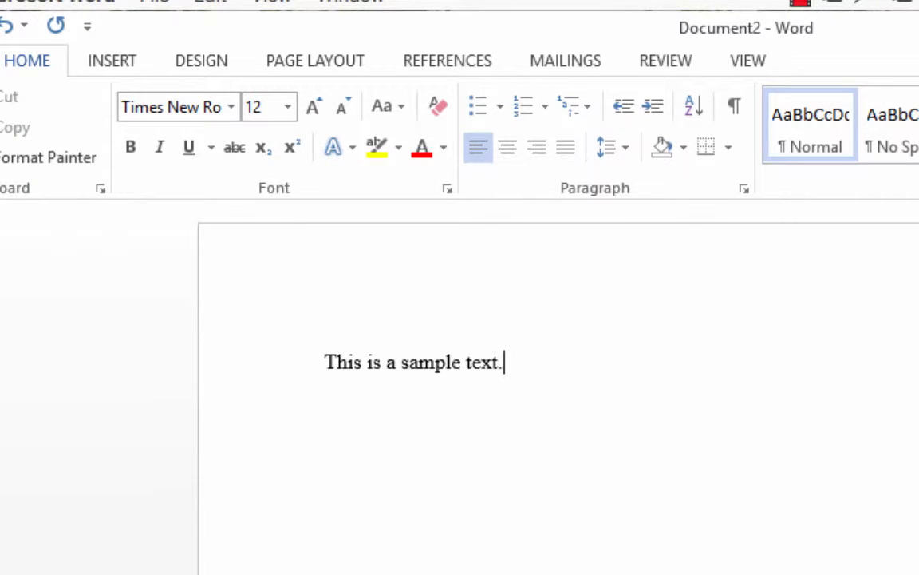